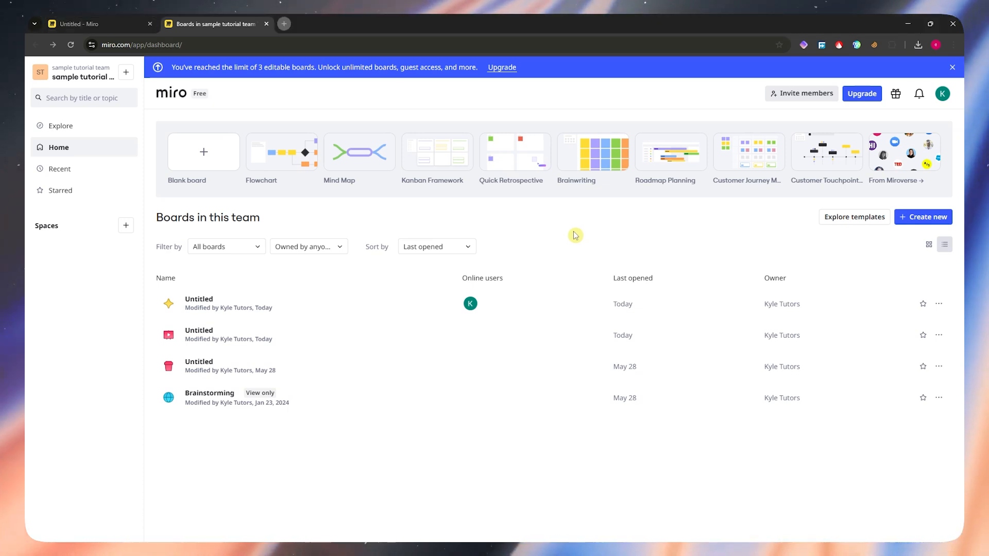
- Open miro.com in a private browser window and start a free sign-up with Google
key("ctrl+shift+n")
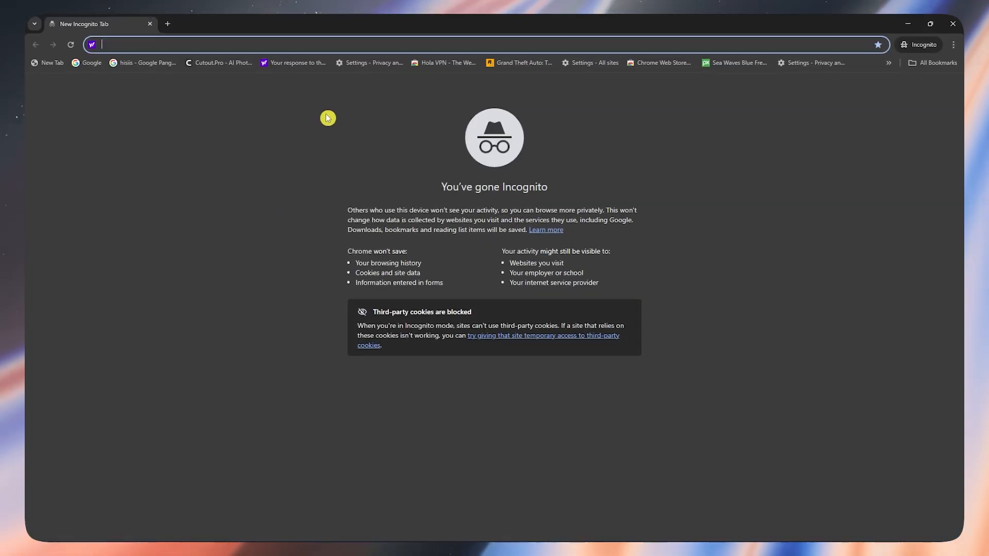
type("miro.co")
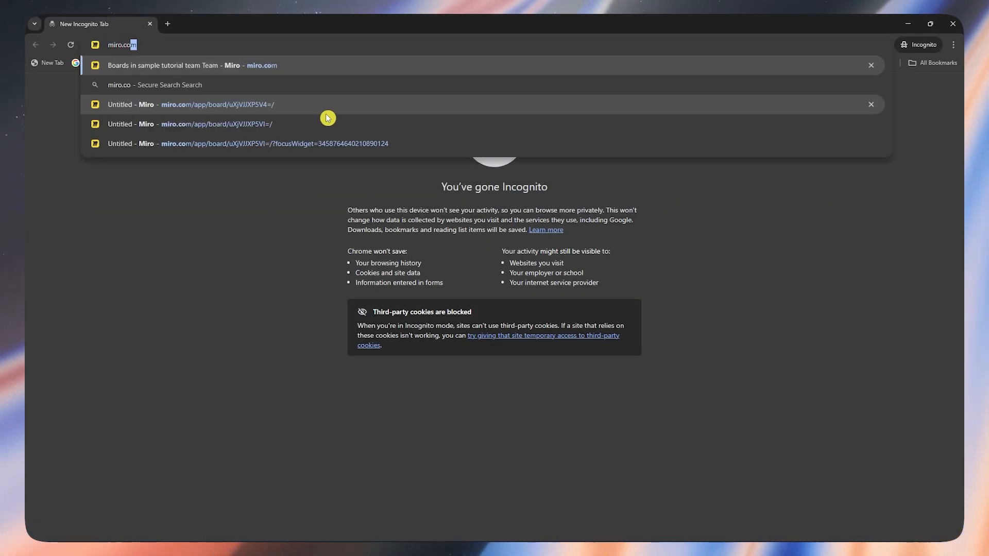
key("Return")
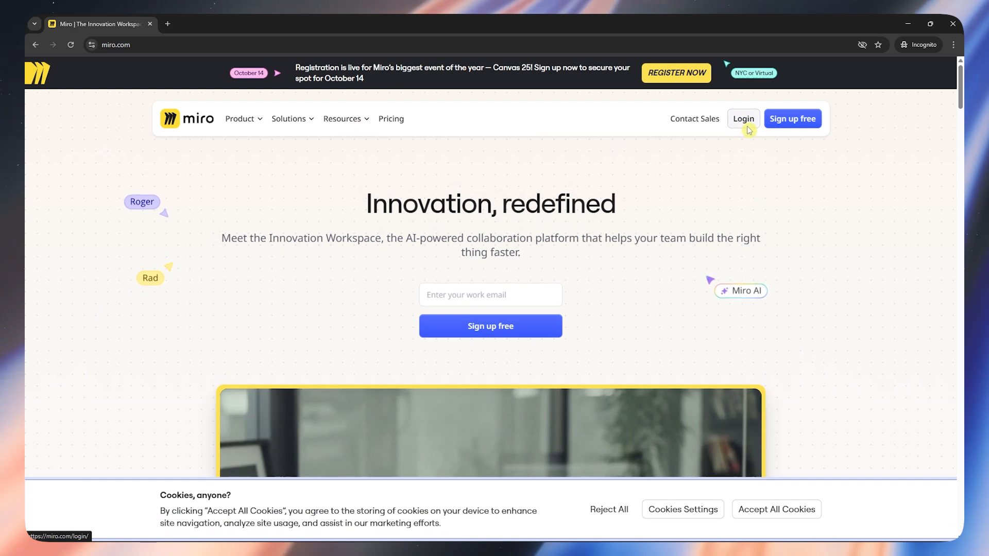
left_click(795, 125)
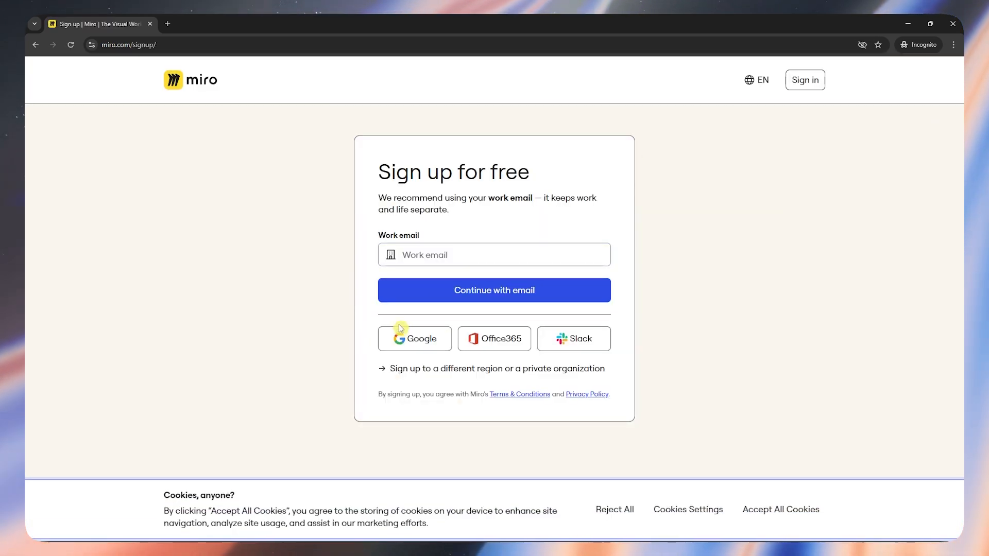
left_click(410, 339)
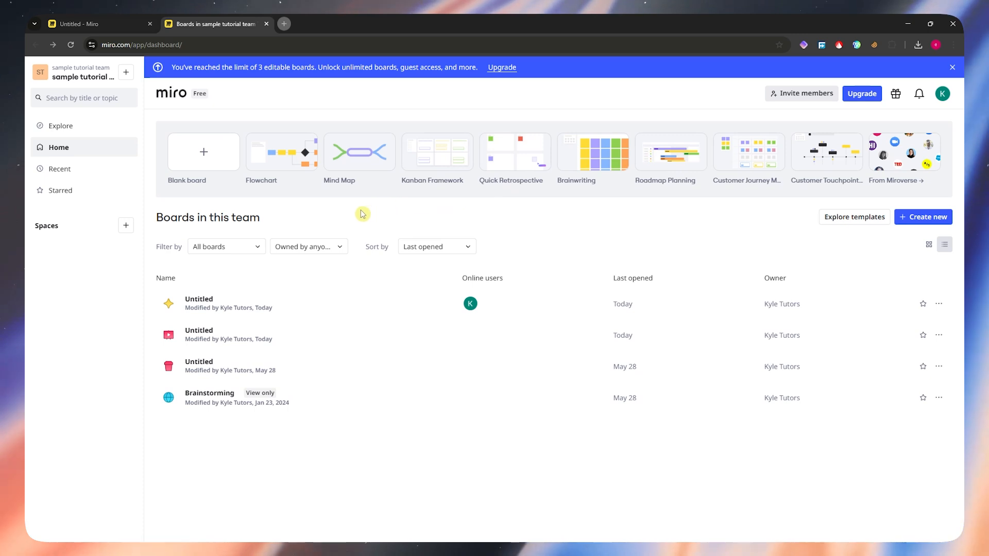
- Examine the use cases, formats and Goal Setting (OKR) blueprint on the dashboard's Explore page
left_click(59, 125)
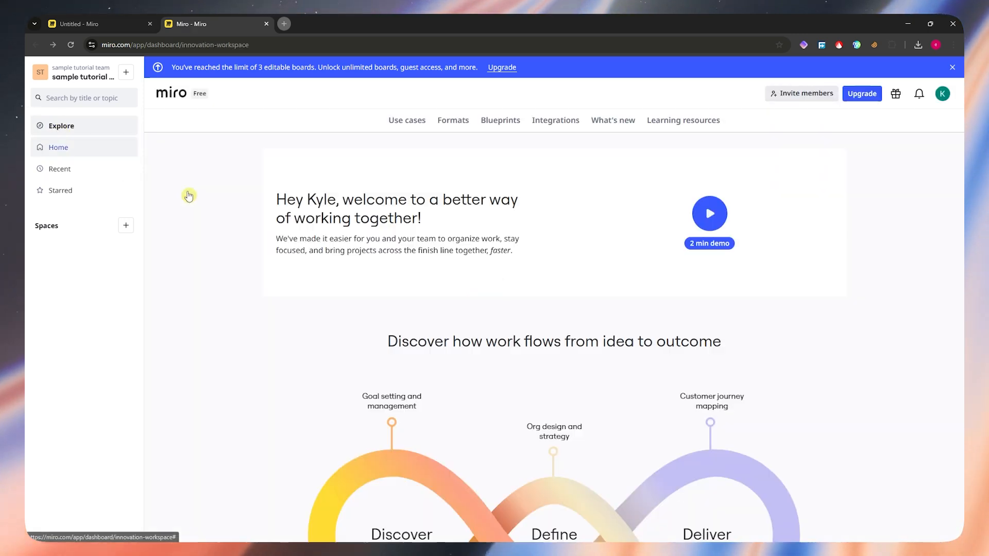
scroll(461, 373, "down", 5)
scroll(443, 299, "up", 5)
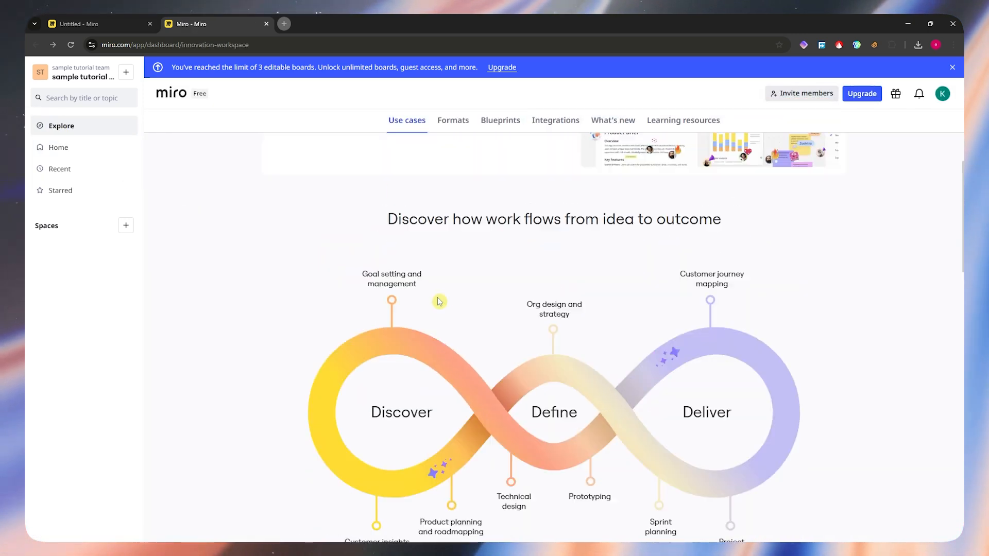
left_click(450, 127)
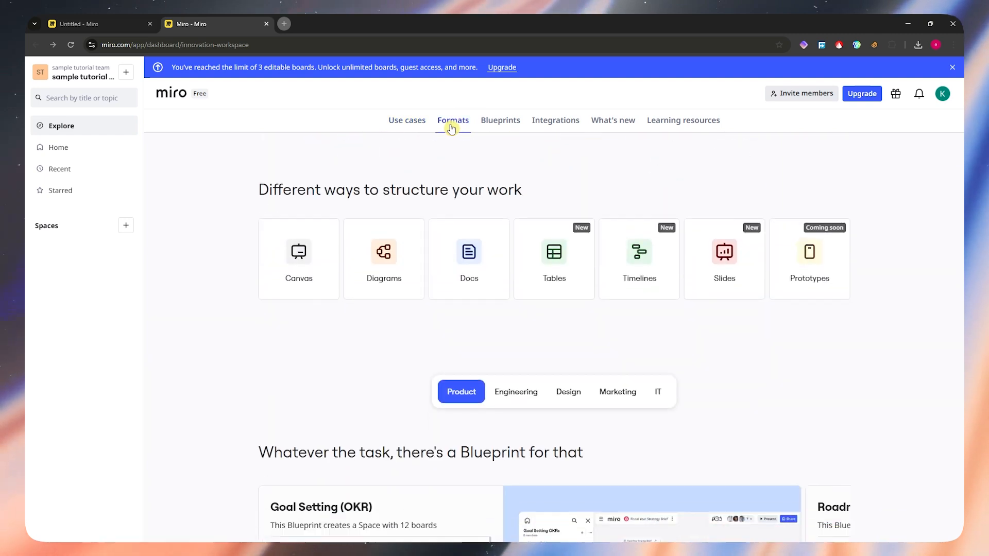
scroll(471, 422, "down", 3)
scroll(448, 309, "down", 3)
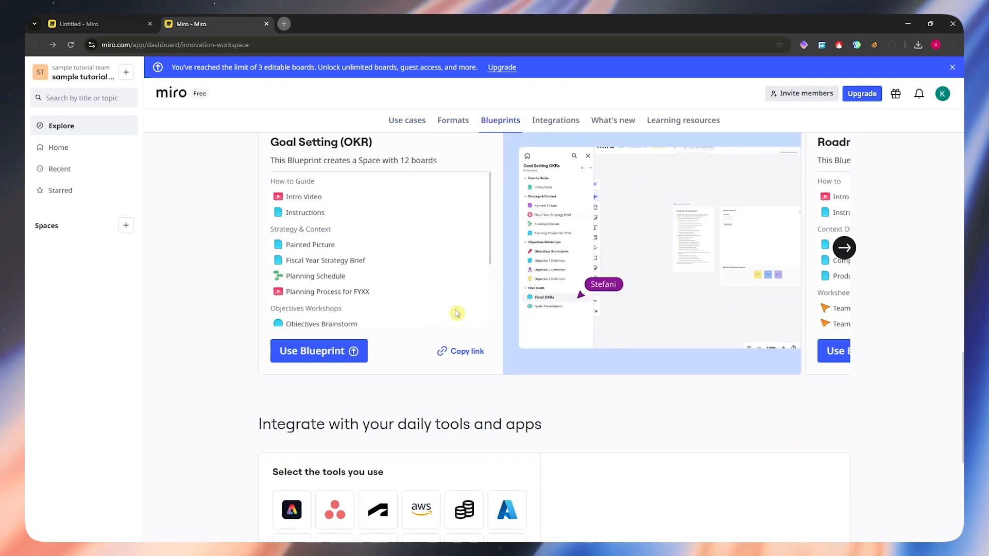
scroll(354, 340, "up", 2)
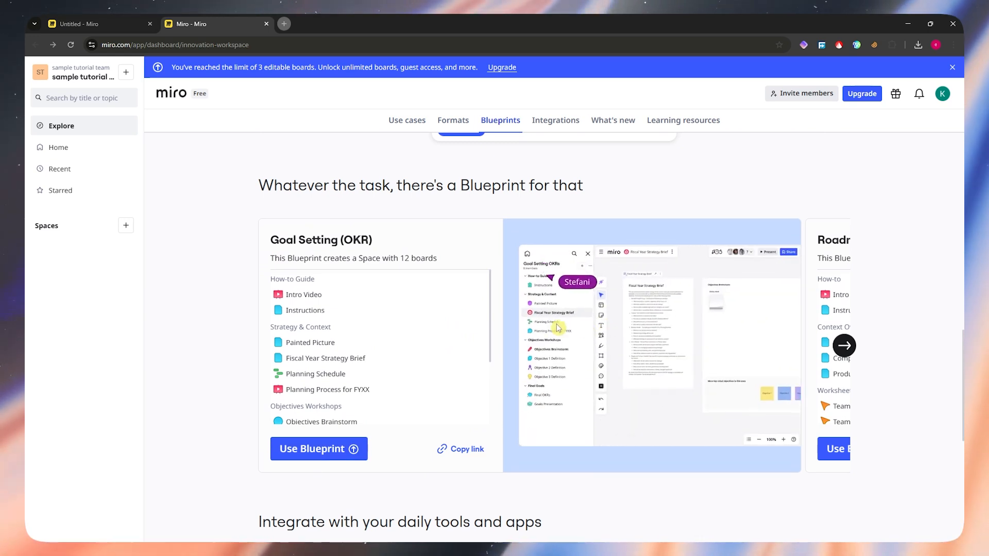
scroll(390, 345, "down", 2)
scroll(390, 345, "down", 2)
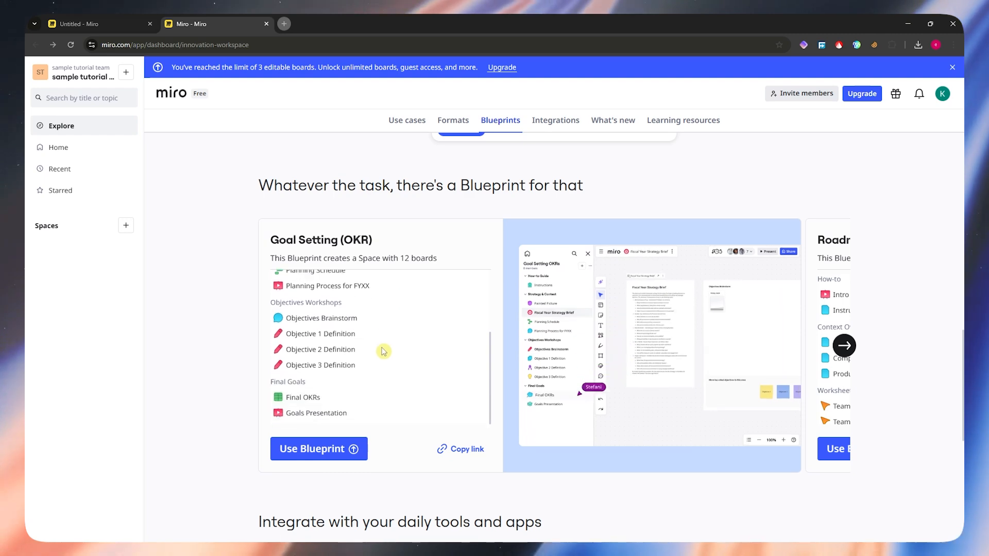
- Examine the daily tool integrations, the What's new section and the learning resources on the Explore page
scroll(377, 362, "down", 4)
scroll(299, 402, "down", 4)
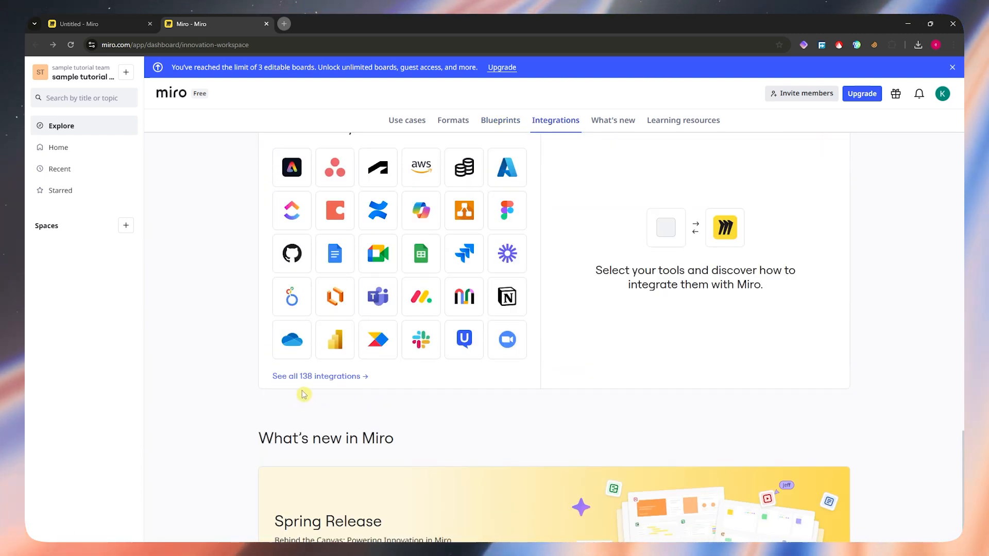
scroll(366, 393, "up", 5)
scroll(484, 196, "up", 2)
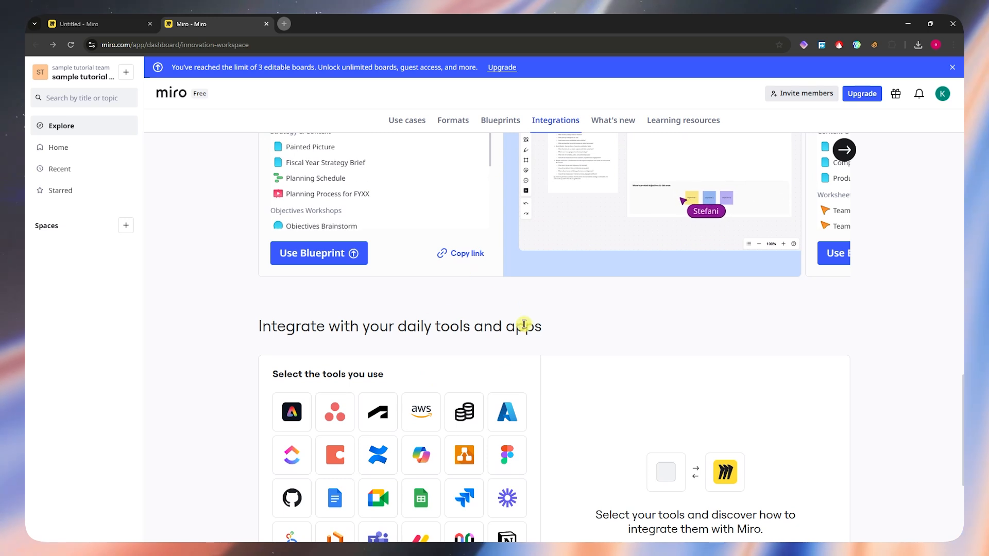
scroll(524, 324, "up", 3)
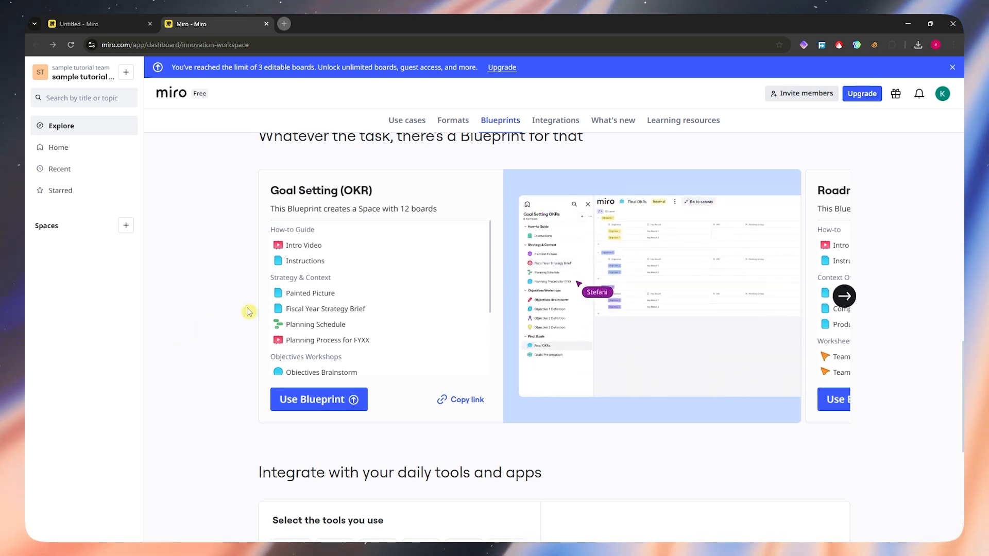
scroll(249, 309, "down", 6)
scroll(288, 268, "up", 2)
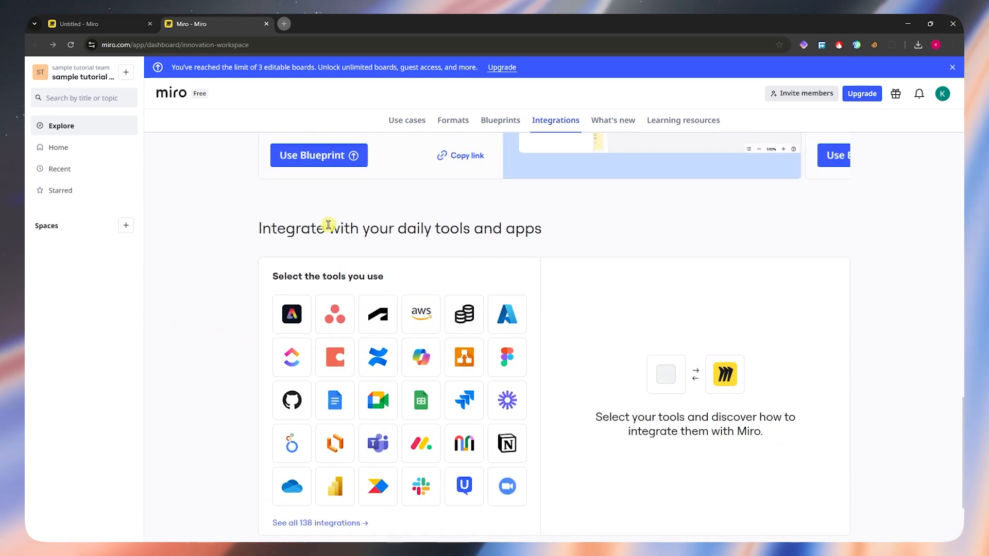
left_click_drag(358, 227, 525, 230)
scroll(380, 282, "down", 2)
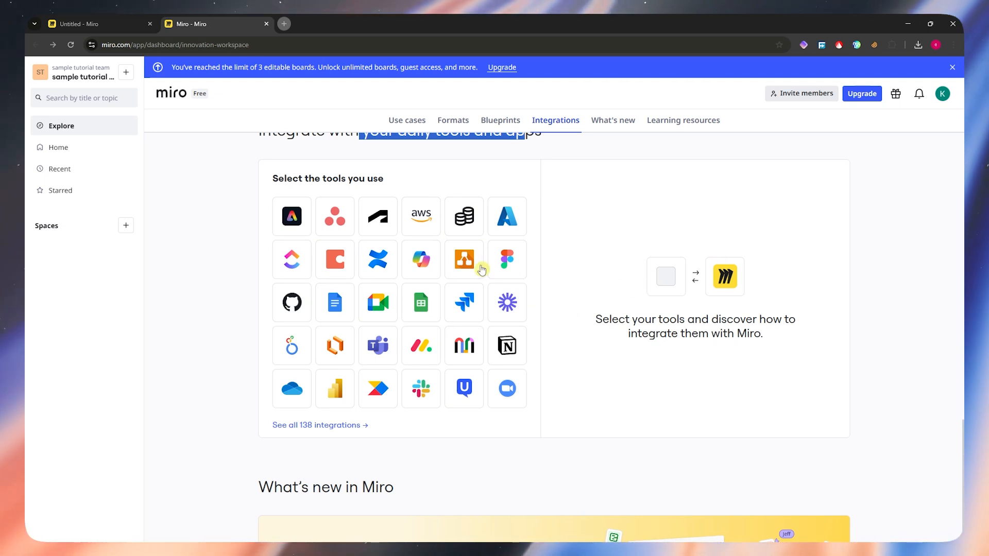
scroll(577, 342, "down", 7)
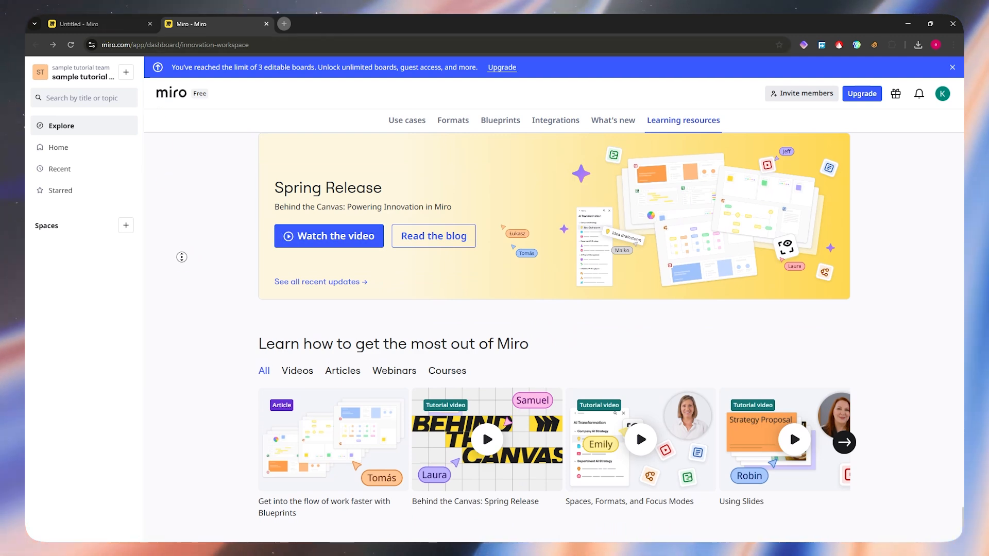
- Return to the Home dashboard and show the options for creating something new
scroll(181, 257, "up", 10)
left_click(67, 146)
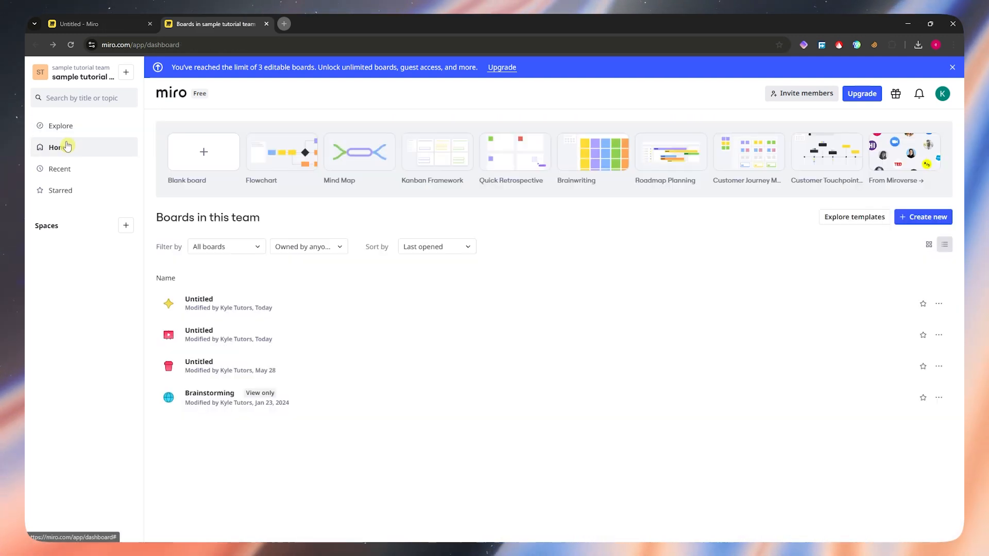
left_click(916, 219)
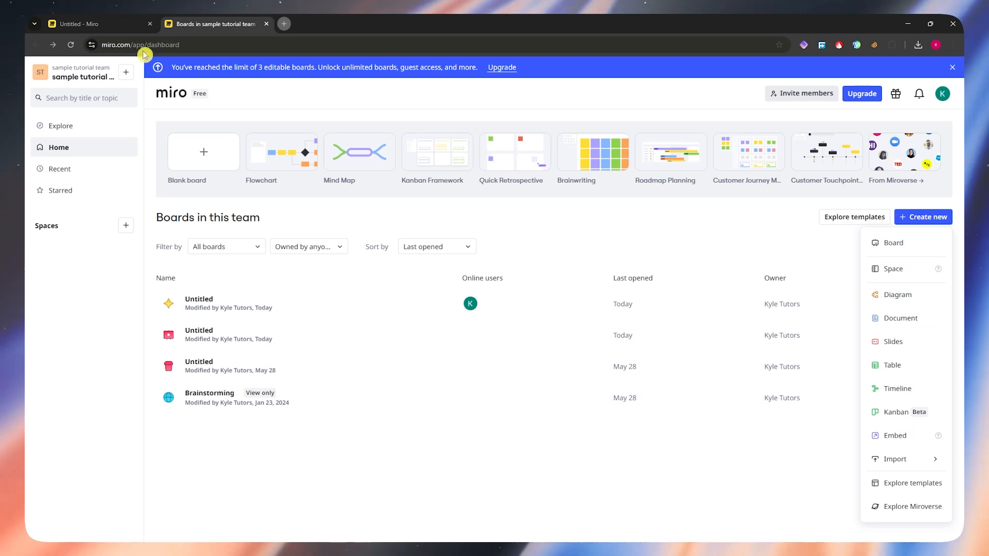
- Switch to the open board that contains the Sustainable Tourism mind map
left_click(113, 24)
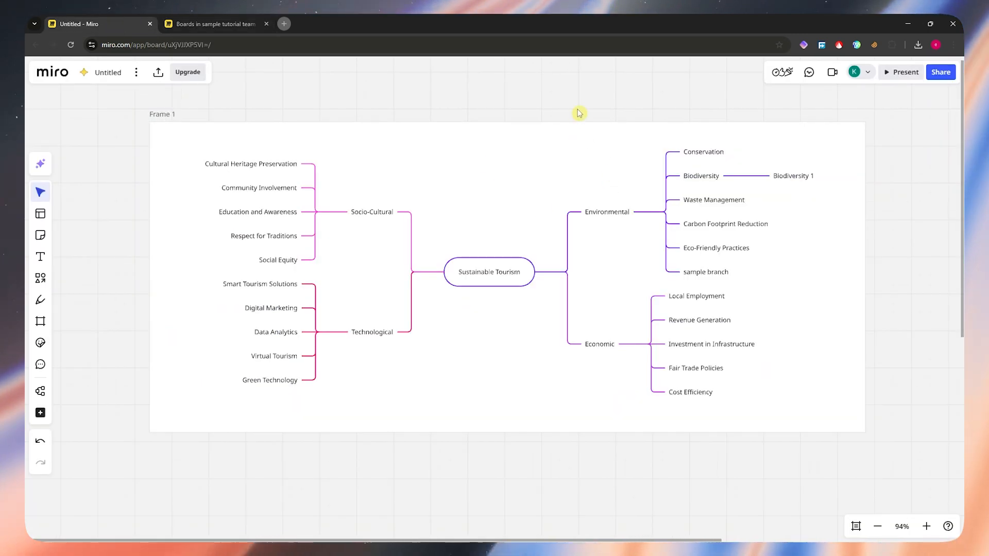
scroll(514, 222, "down", 5)
scroll(514, 223, "down", 1)
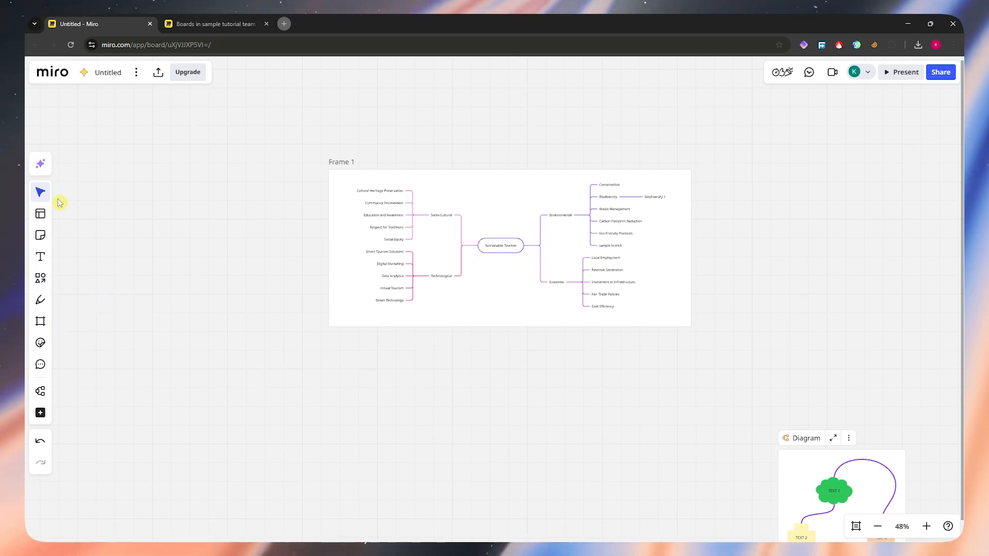
- Browse the recommended templates in the board's template library, then close it
left_click(41, 221)
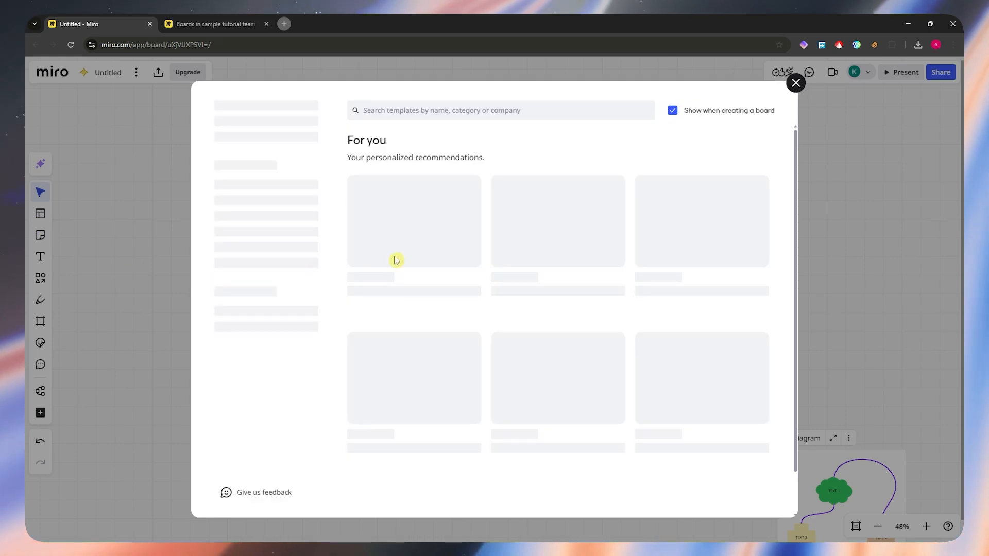
mouse_move(617, 336)
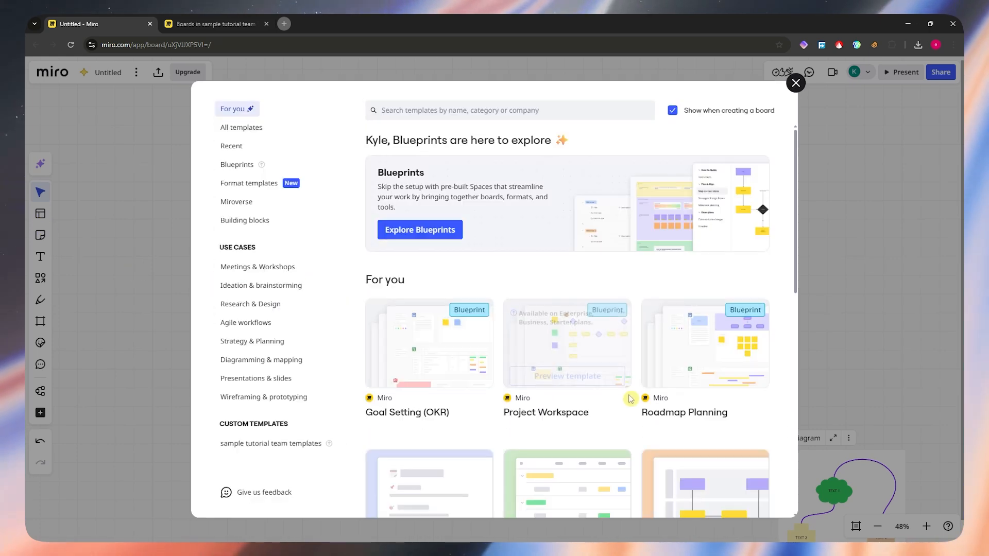
scroll(638, 395, "down", 8)
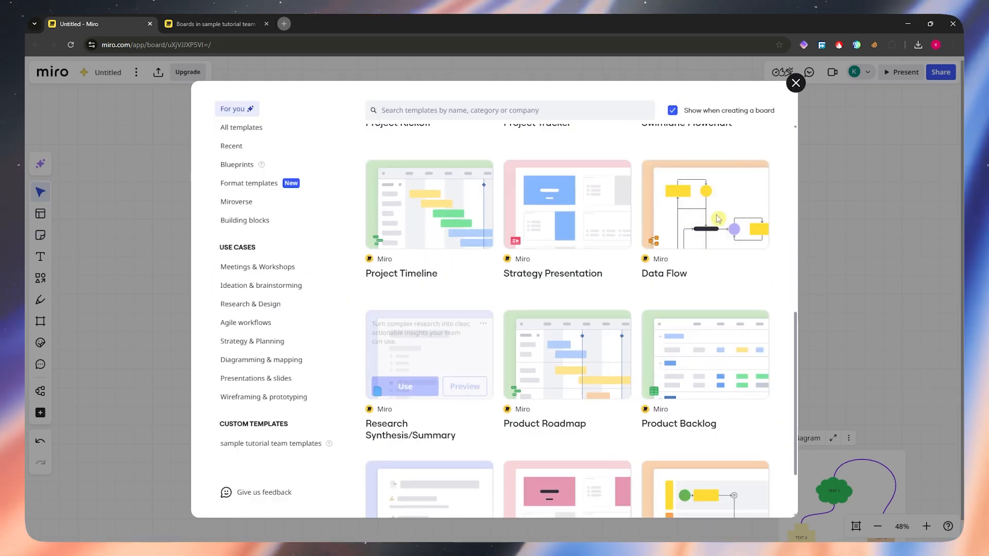
left_click(795, 83)
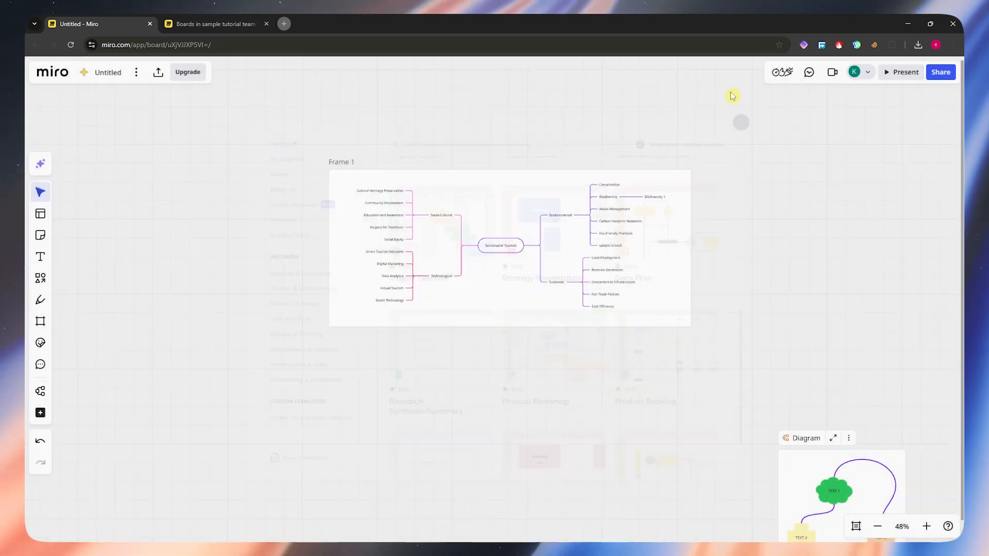
- Add a large, darker yellow sticky note in the empty area beside Frame 1
left_click(40, 236)
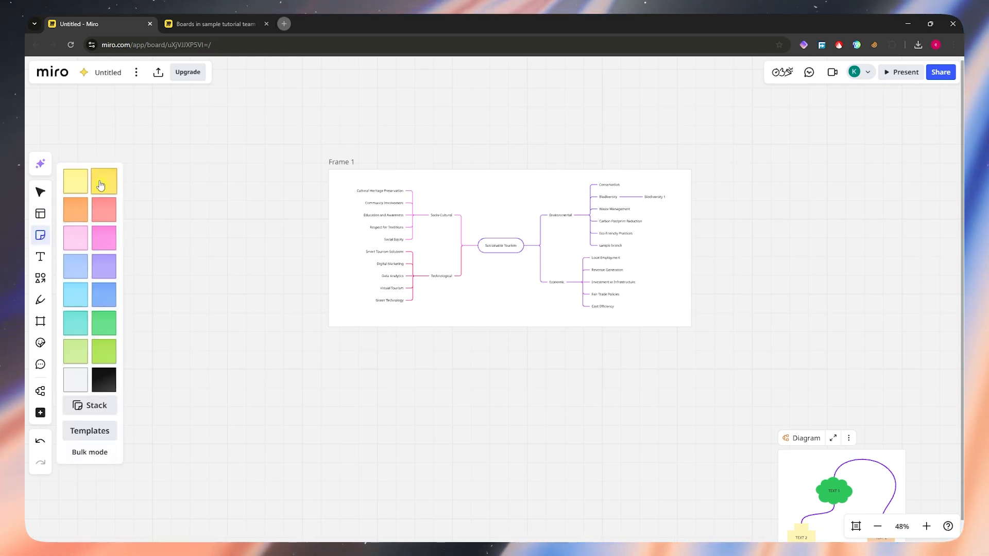
left_click(101, 184)
left_click_drag(98, 164, 272, 377)
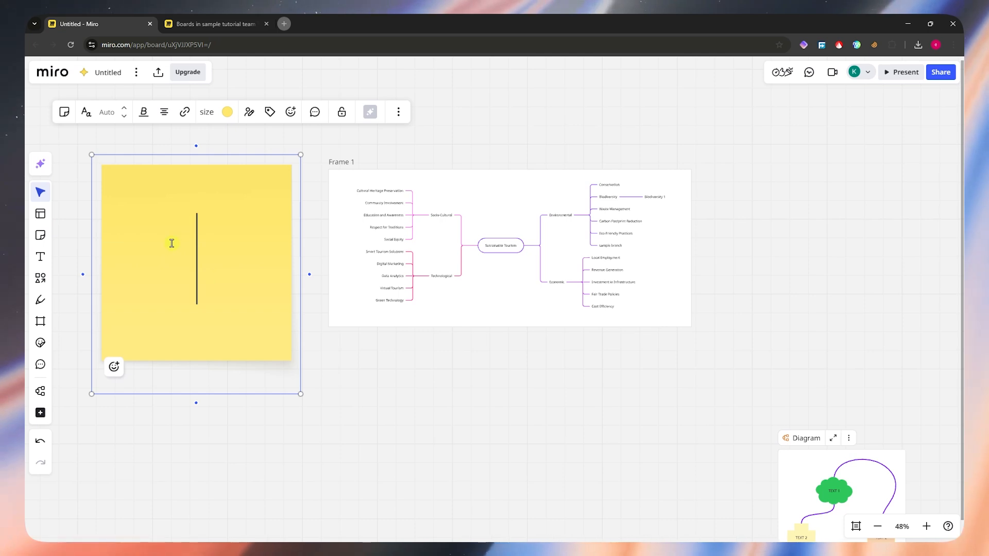
- Draw green freehand loops and zigzags with the pen around the mind map frame and across the sticky note
left_click(40, 257)
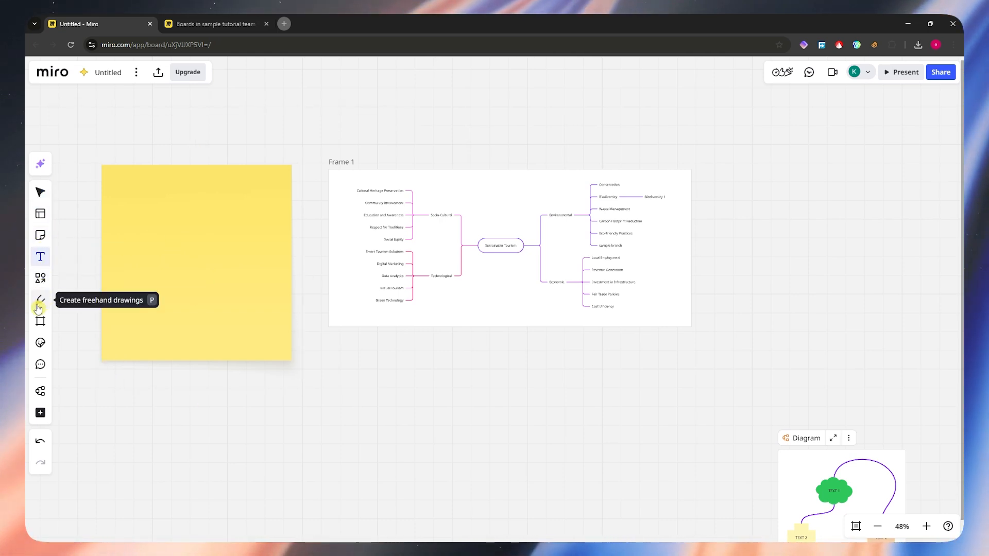
left_click(40, 301)
mouse_move(461, 370)
left_mouse_down()
mouse_move(961, 335)
mouse_move(721, 191)
mouse_move(438, 134)
mouse_move(356, 137)
mouse_move(231, 189)
left_mouse_up()
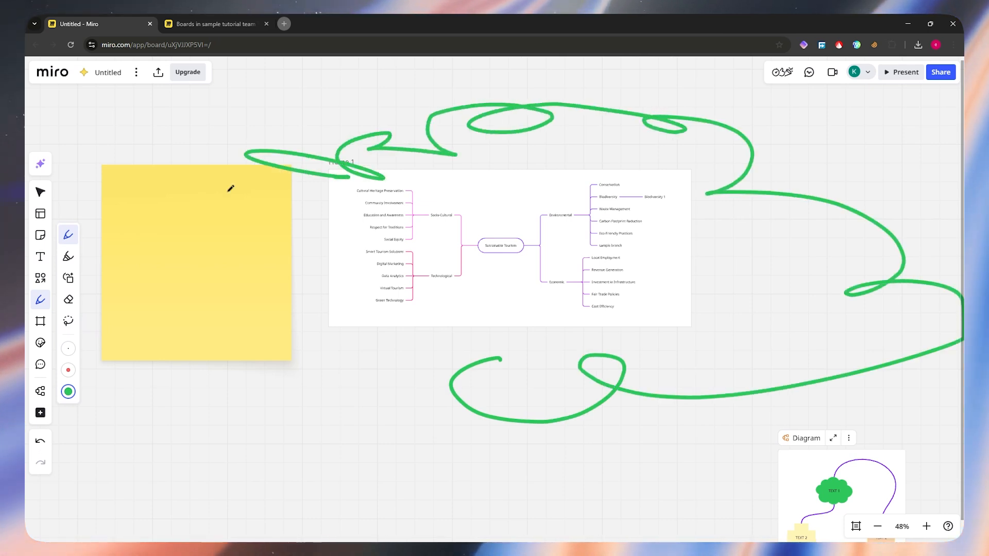
left_click_drag(373, 282, 376, 344)
mouse_move(400, 401)
left_mouse_down()
mouse_move(499, 470)
mouse_move(380, 487)
left_mouse_up()
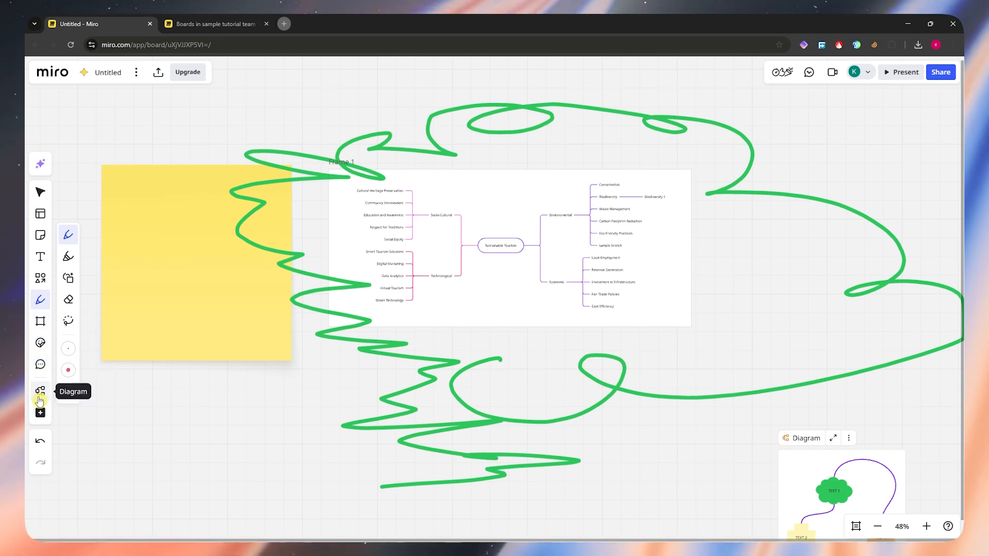
- Look through the Create with AI options, including the diagram or mindmap types, and close them
left_click(44, 164)
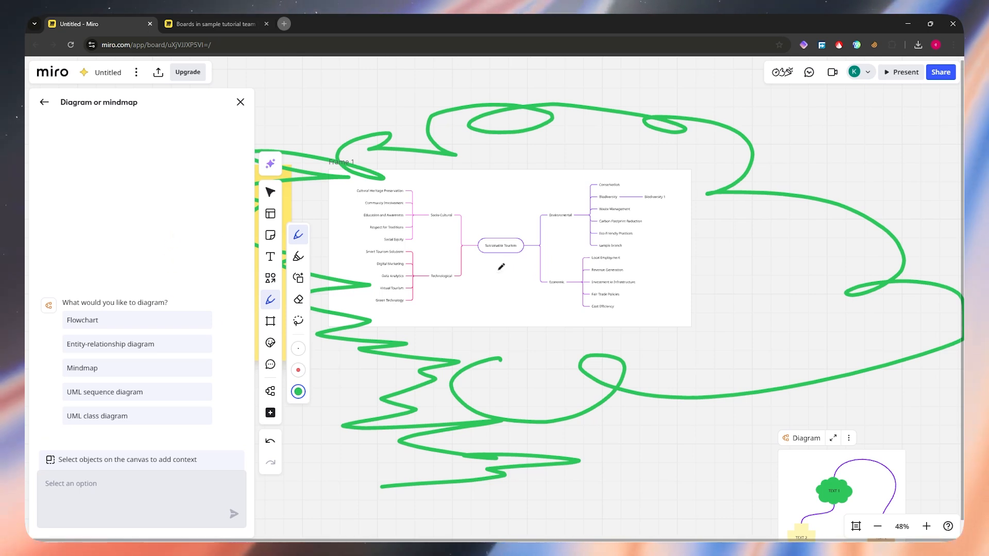
left_click(45, 103)
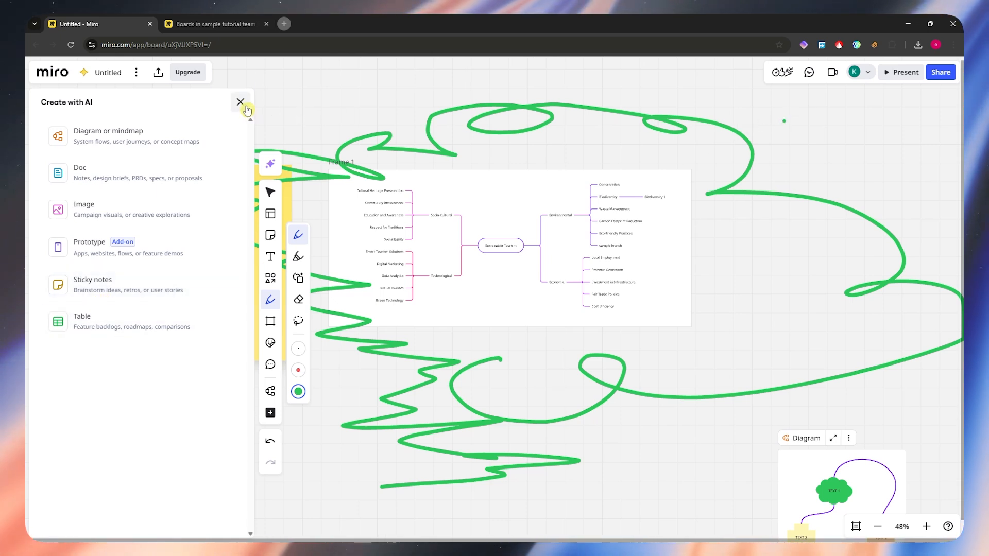
left_click(245, 106)
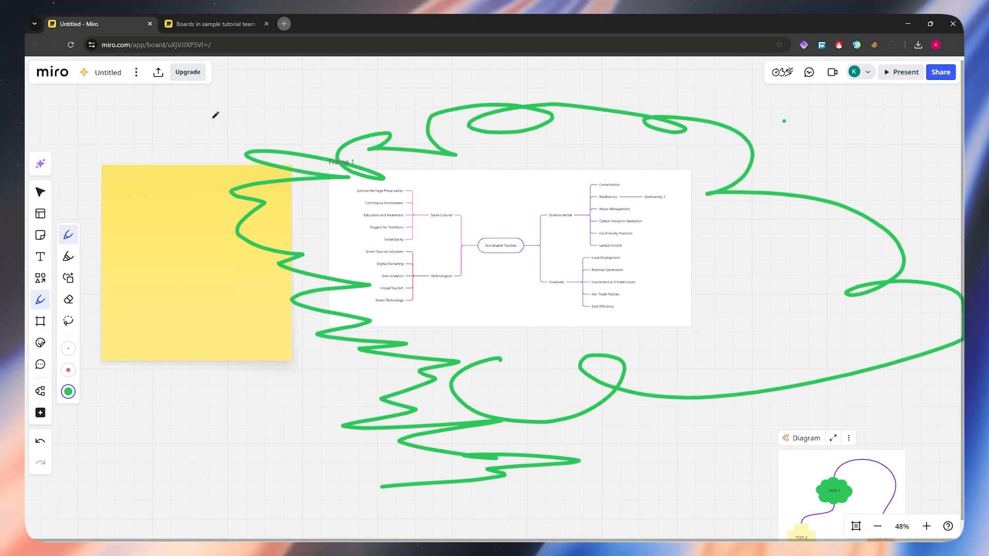
- View the board's export options and rename the board as "sample name"
left_click(158, 76)
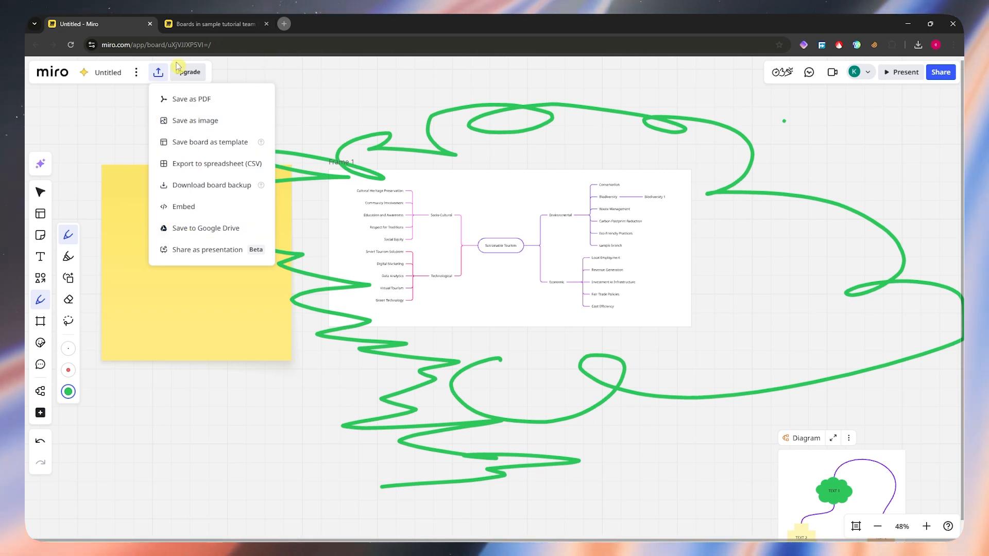
left_click(110, 72)
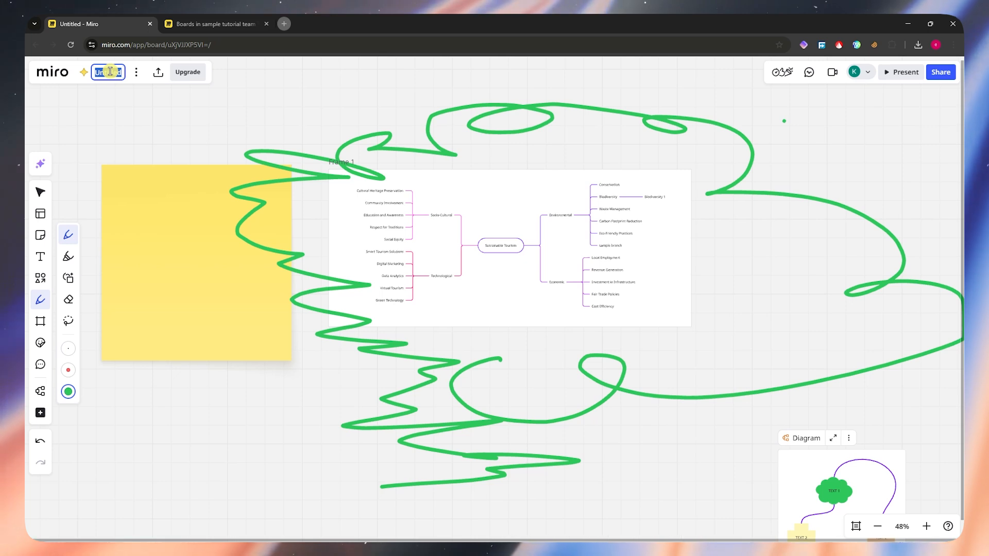
key("BackSpace")
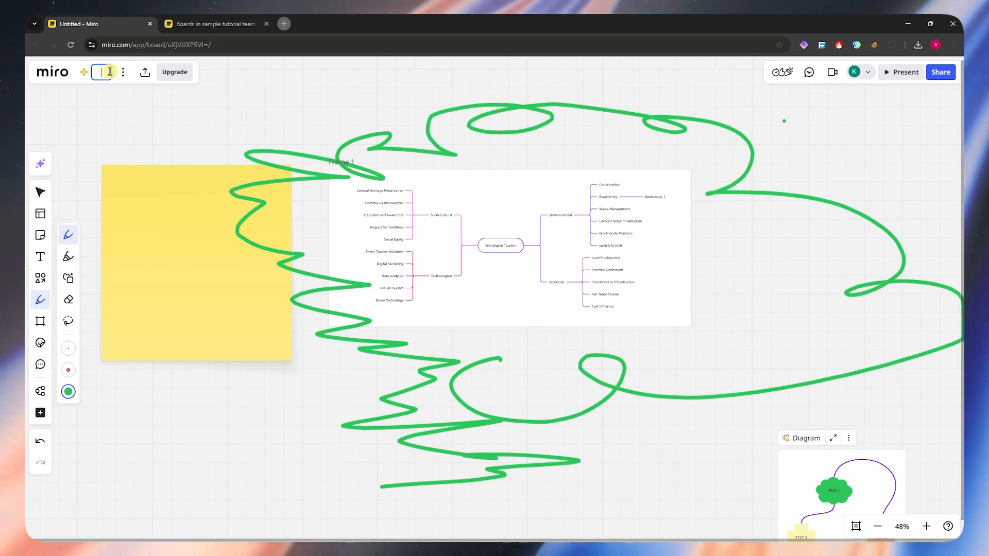
type("sample name")
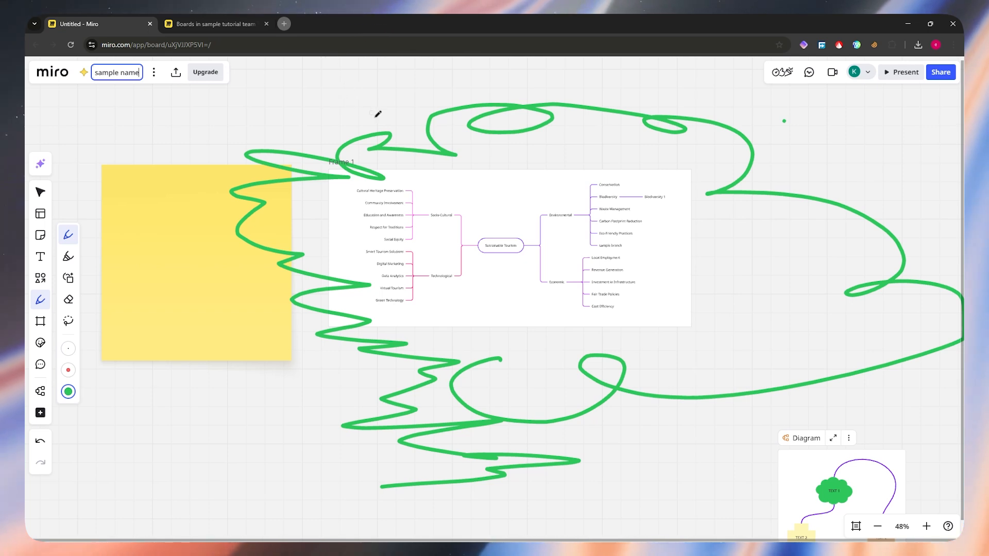
- Open the board's sharing settings, saving the title Untitled, and review the access levels for the team invite link and anyone with the link
left_click(934, 82)
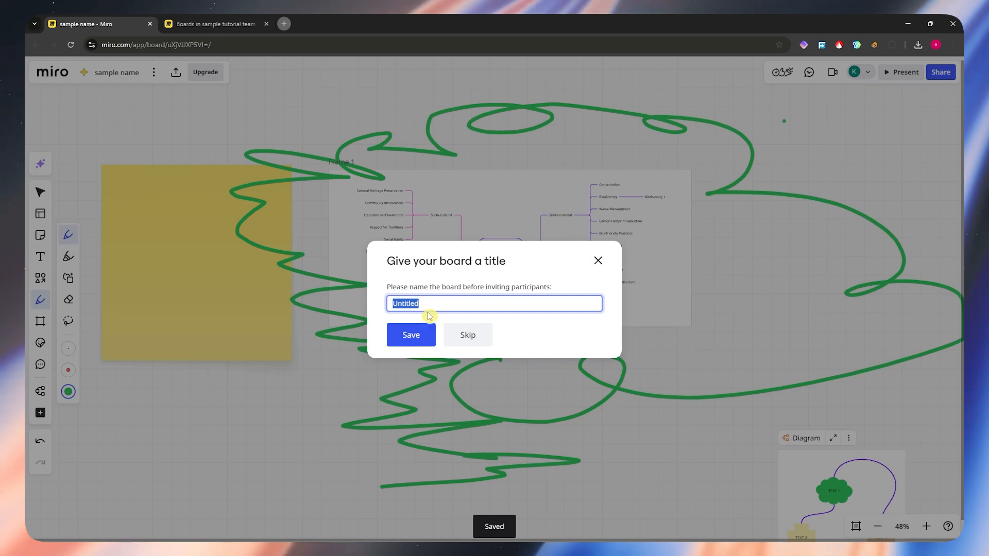
left_click(414, 336)
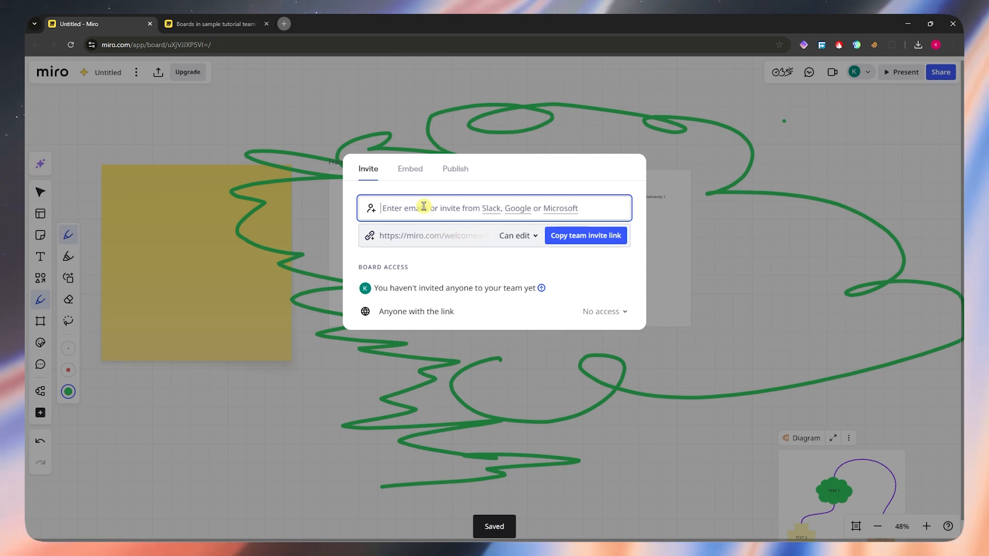
left_click(425, 237)
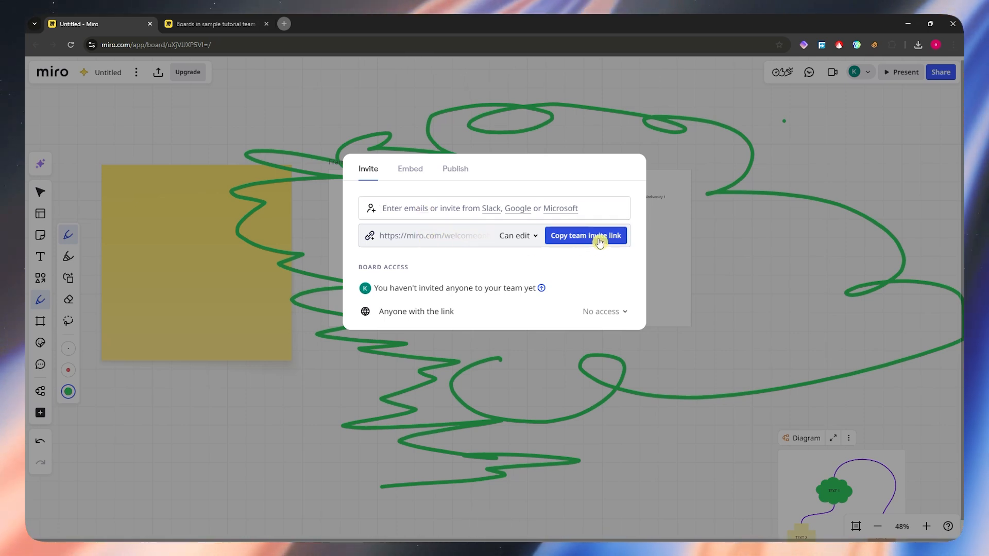
left_click(519, 237)
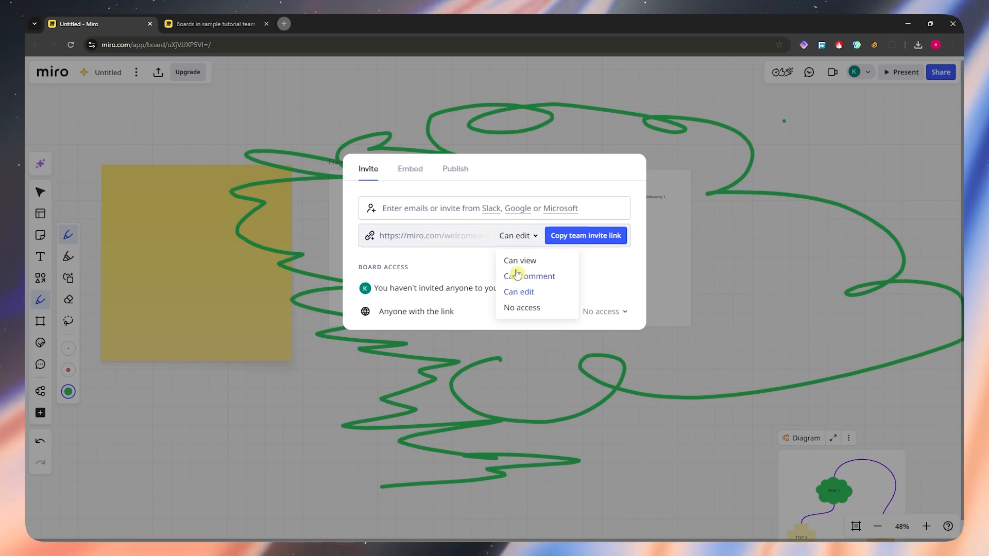
left_click(468, 268)
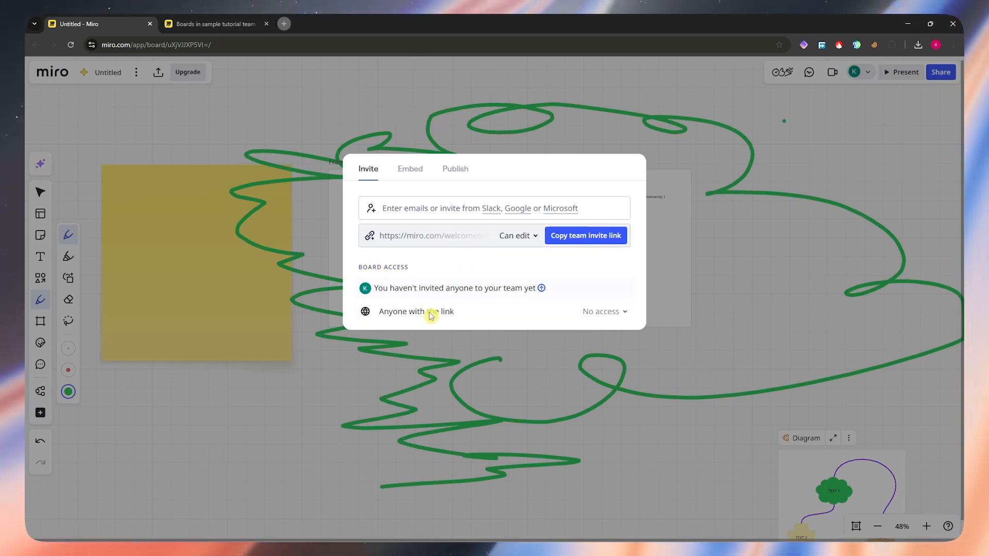
left_click(598, 312)
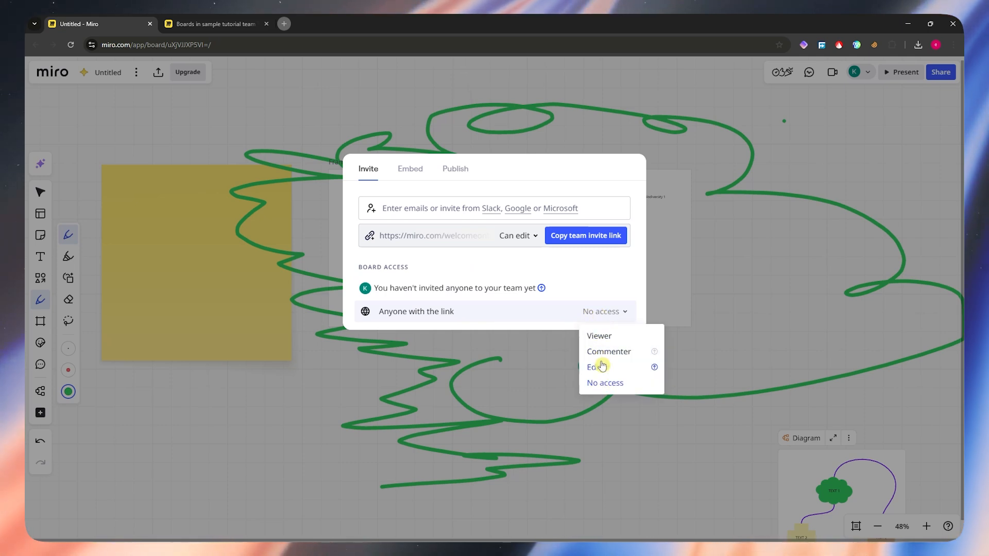
left_click(559, 265)
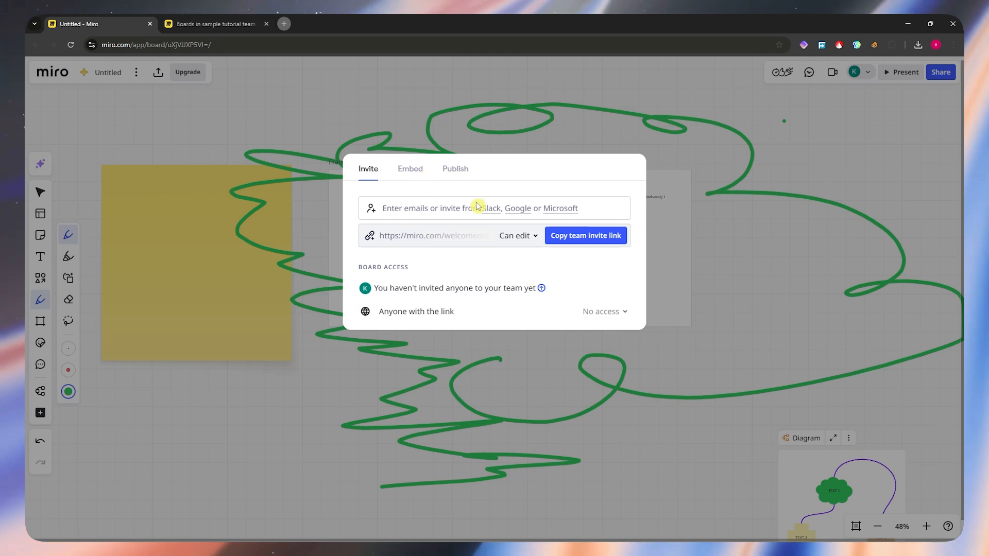
- Look through the board's embedding and template publishing options and close the sharing dialog
left_click(407, 170)
mouse_move(535, 345)
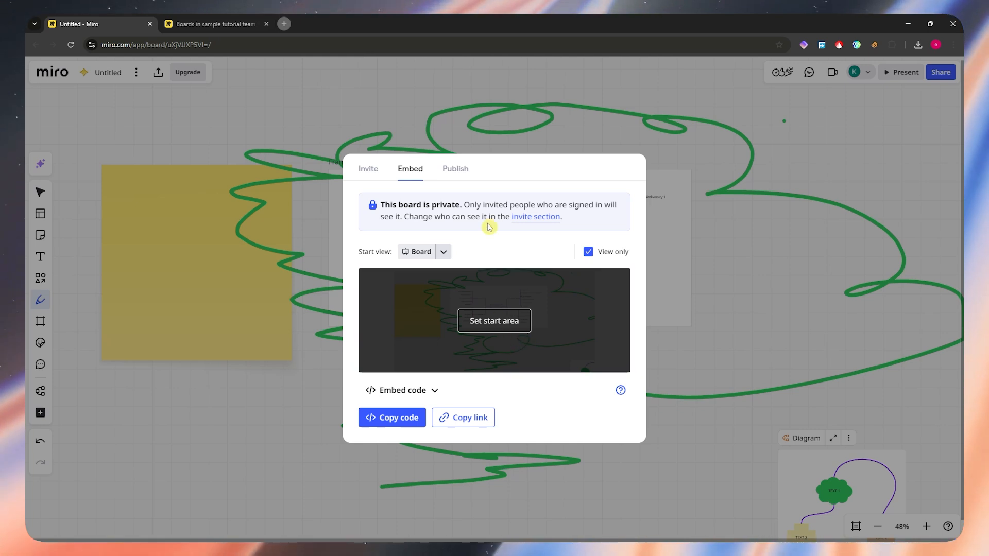
left_click(450, 169)
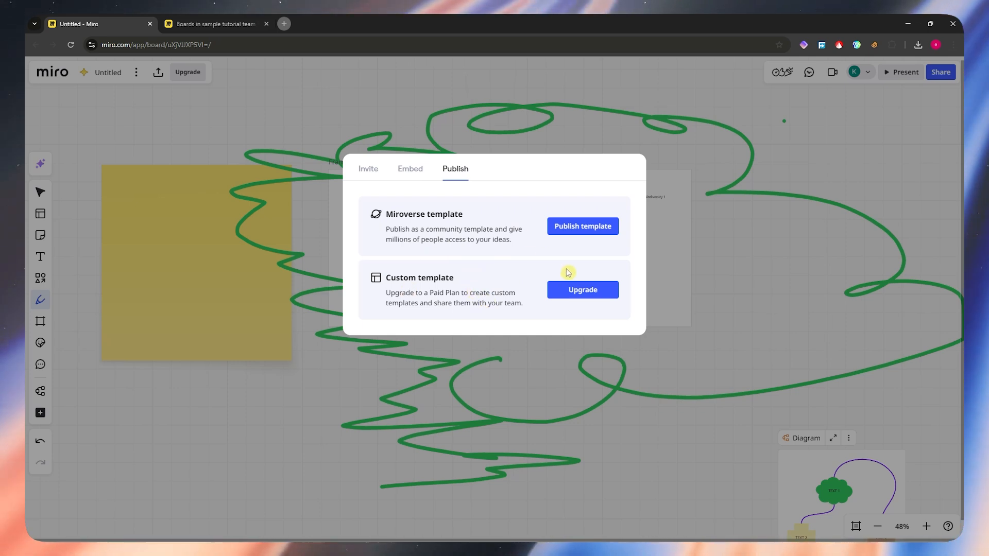
left_click(714, 203)
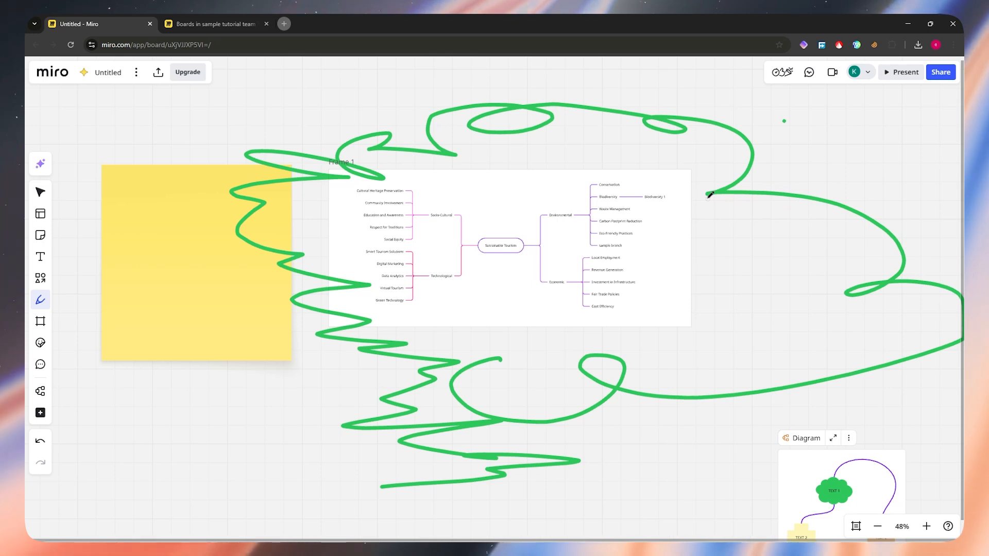